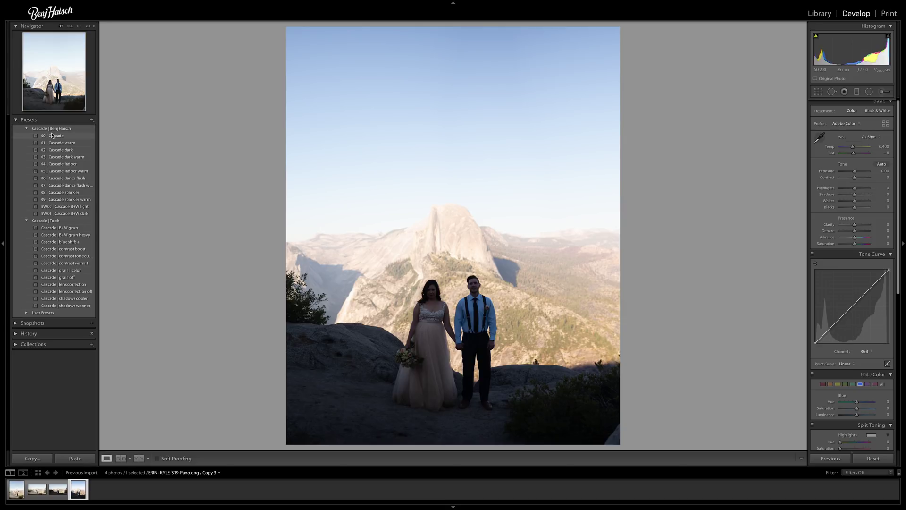
Step: Apply the 00 | Cascade preset to the Half Dome couple portrait
click(52, 136)
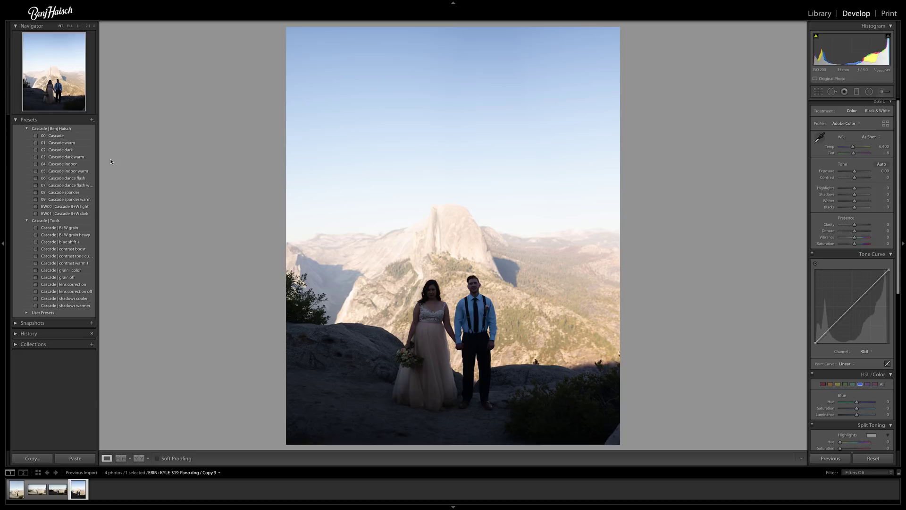
Step: Apply the 03 | Cascade dark warm preset, set Highlights to -100 and Exposure to about +2.15
click(80, 160)
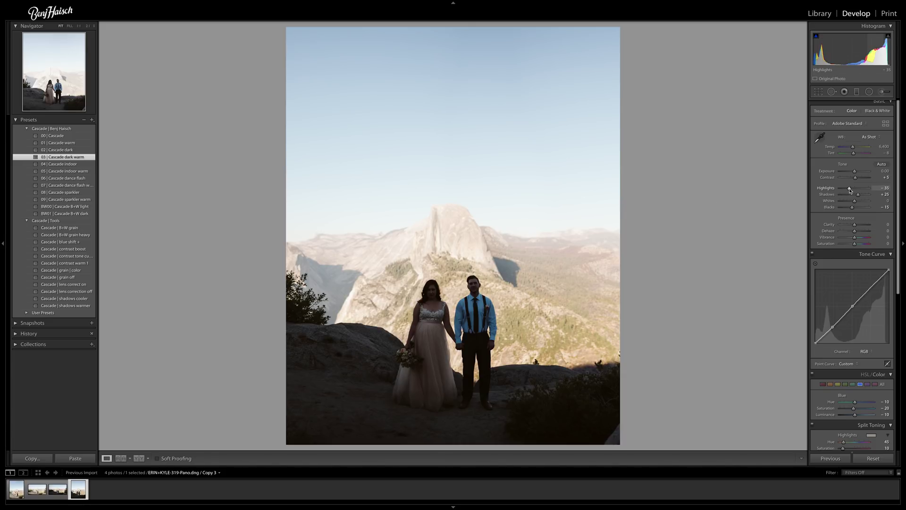
drag(850, 189, 838, 188)
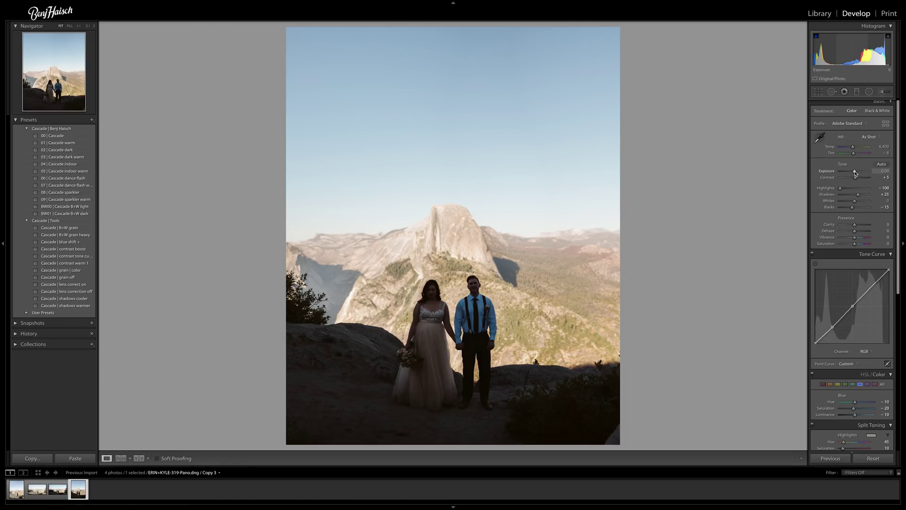
click(855, 172)
drag(855, 173, 861, 174)
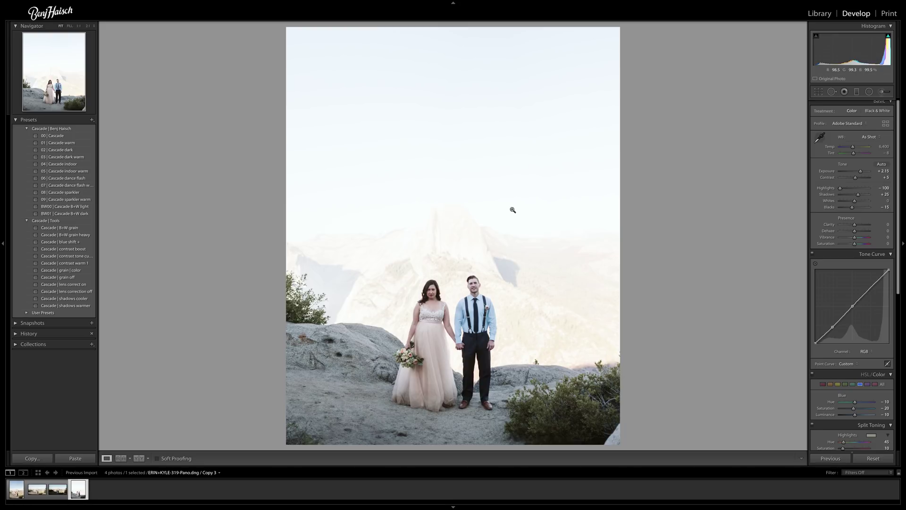
click(438, 206)
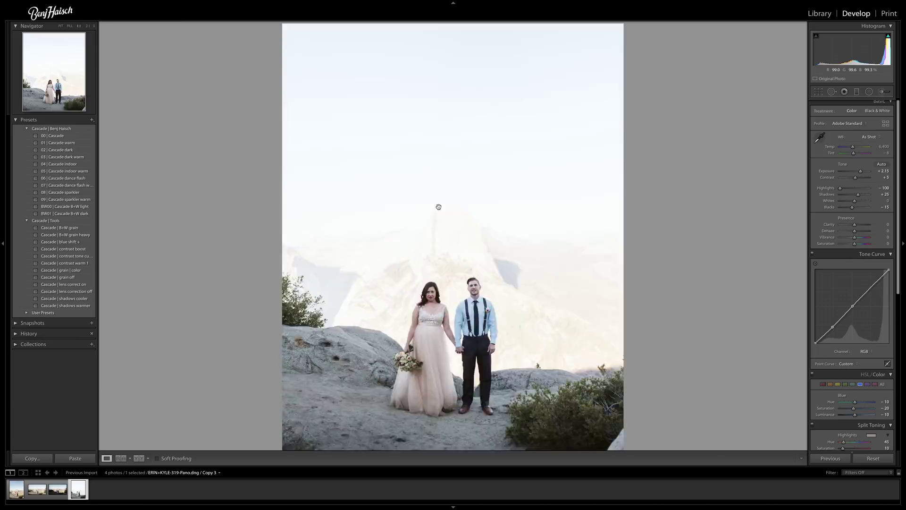
click(423, 240)
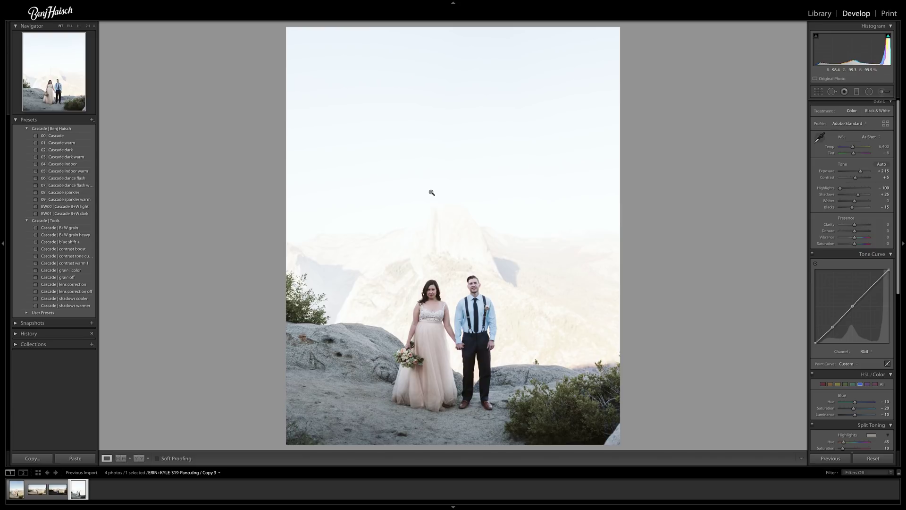
Step: Reset Exposure to 0 in the Basic panel, then enter +0.40
click(886, 171)
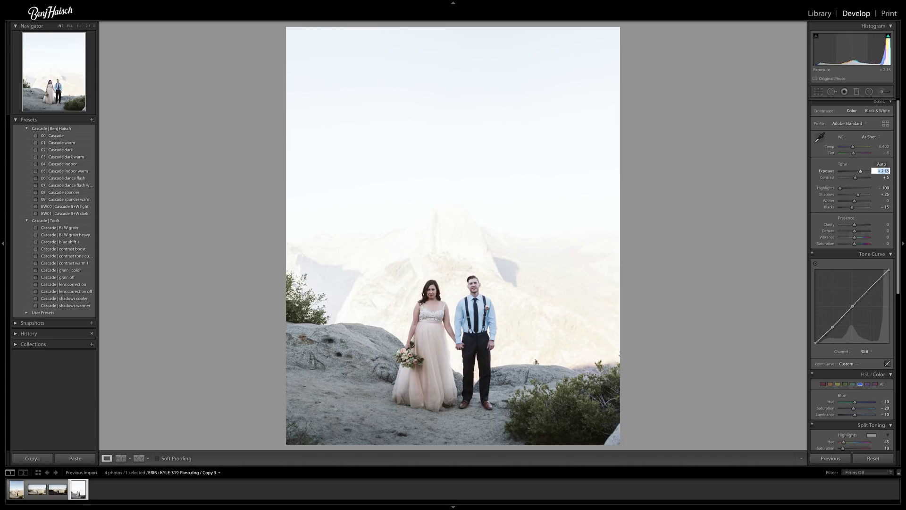
text(0)
key(Return)
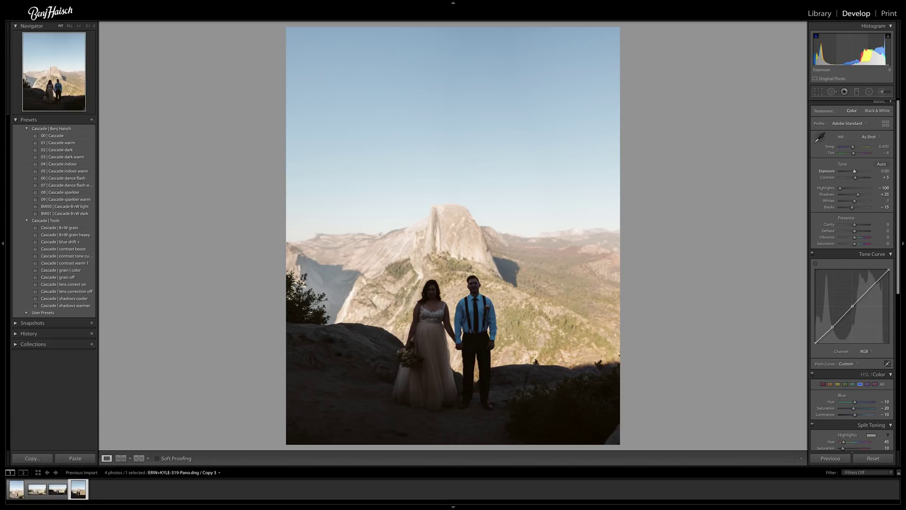
click(885, 170)
key(BackSpace)
text(.4)
key(Return)
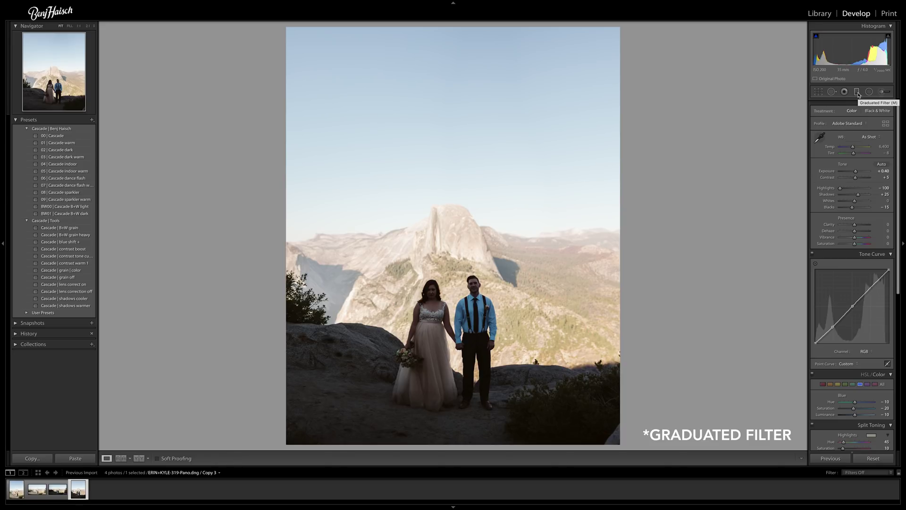
Step: Start a graduated filter preset with Temp 50, Tint 10 and Exposure 1.35
click(857, 92)
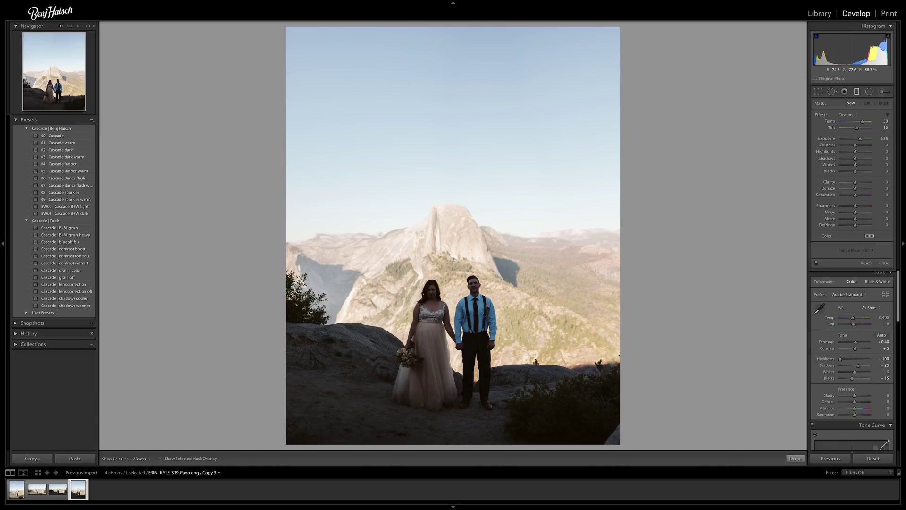
Step: Draw a graduated filter upward from the couple toward the sky, with Shadows 25 and Blacks -10
drag(449, 270, 449, 80)
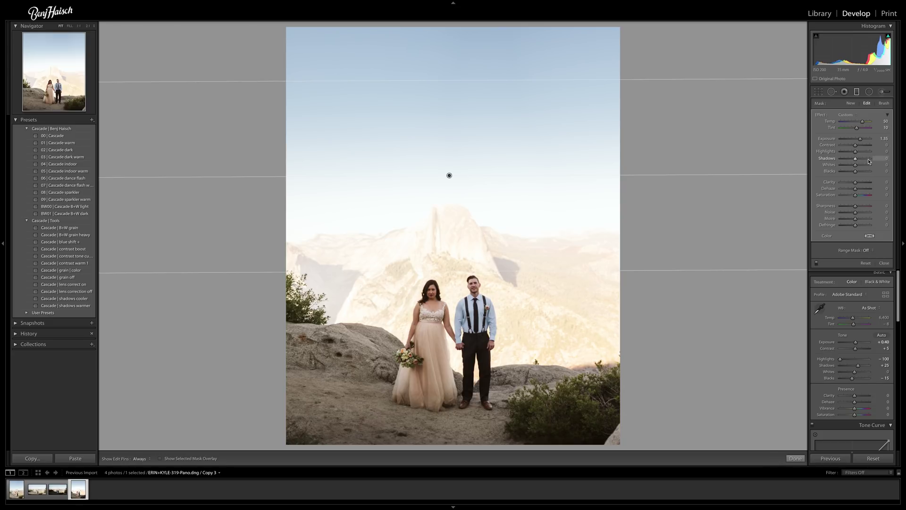
click(882, 158)
text(25)
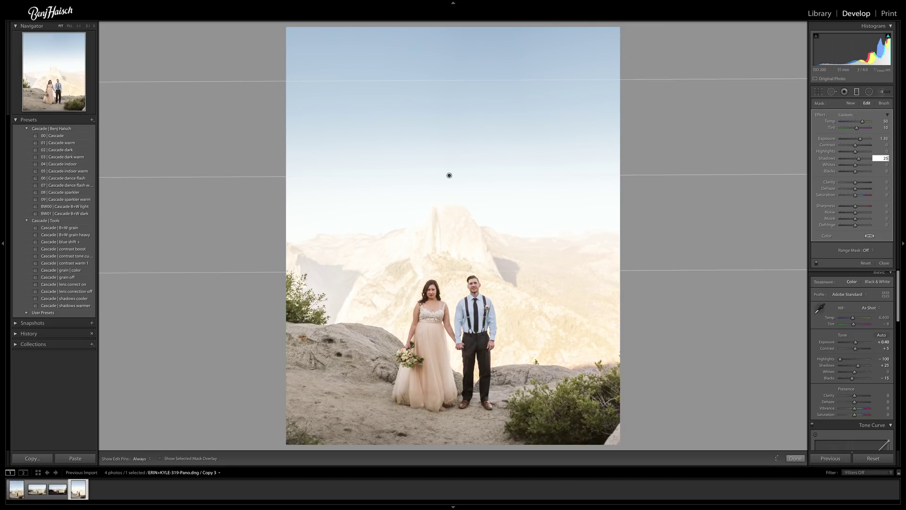
key(Return)
click(882, 171)
text(-10)
key(Return)
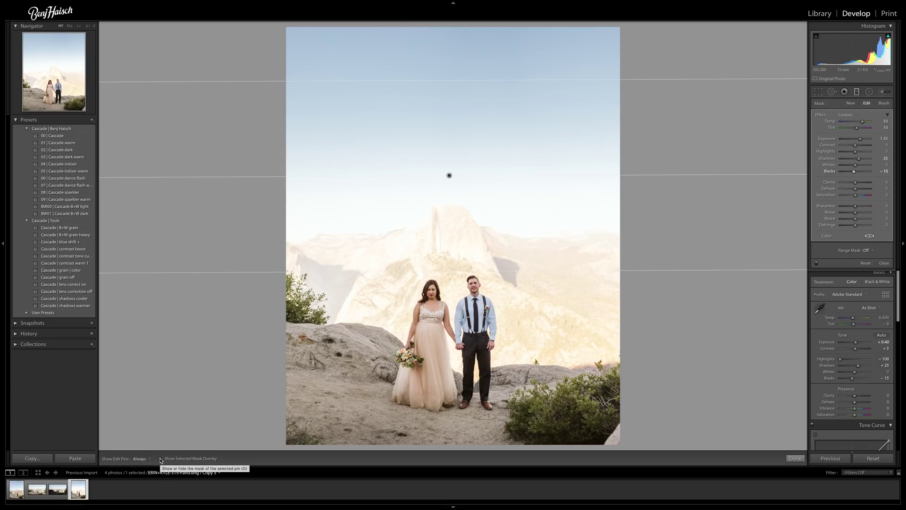
Step: Turn on the red mask overlay and open the Range Mask dropdown
click(161, 459)
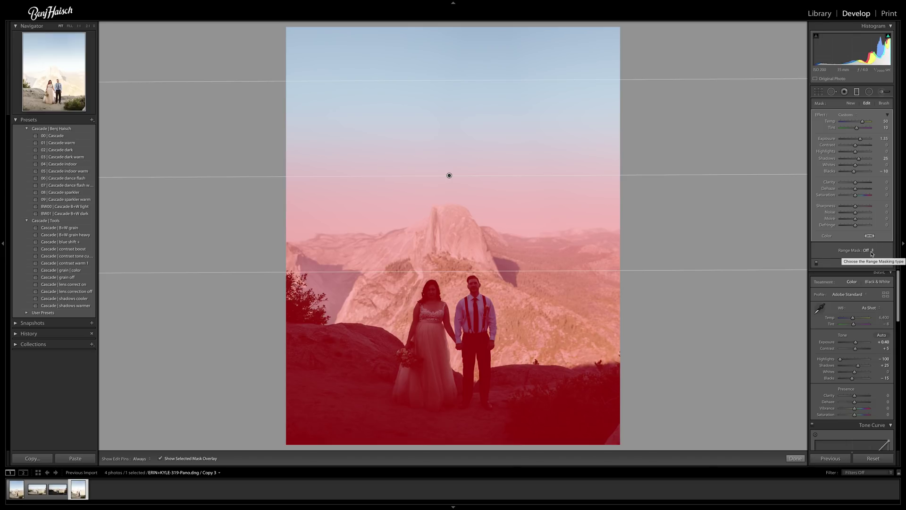
click(872, 252)
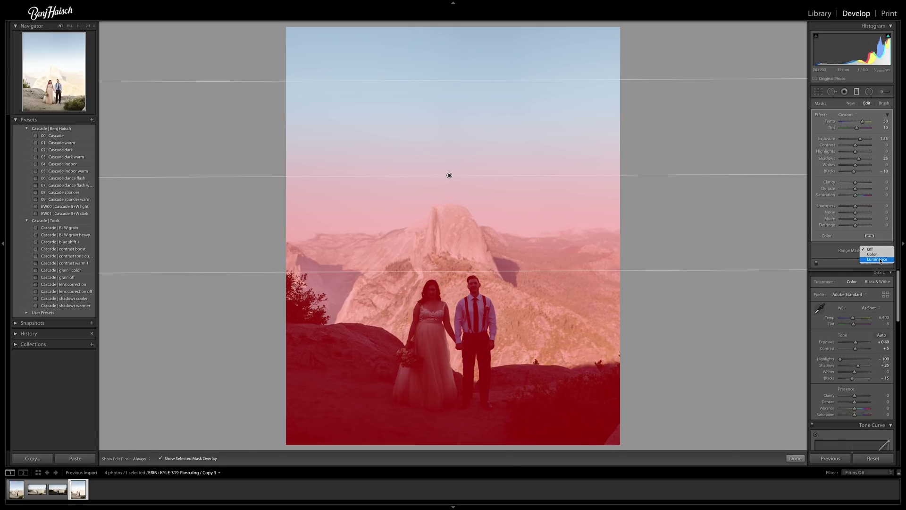
Step: Set the filter's Range Mask to Luminance and lower the range's upper limit to about 34
click(879, 259)
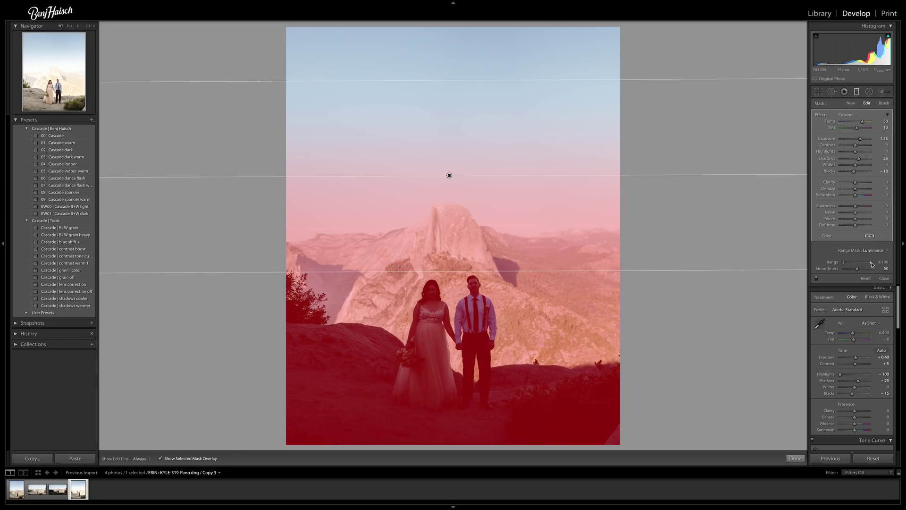
click(871, 264)
drag(871, 264, 864, 264)
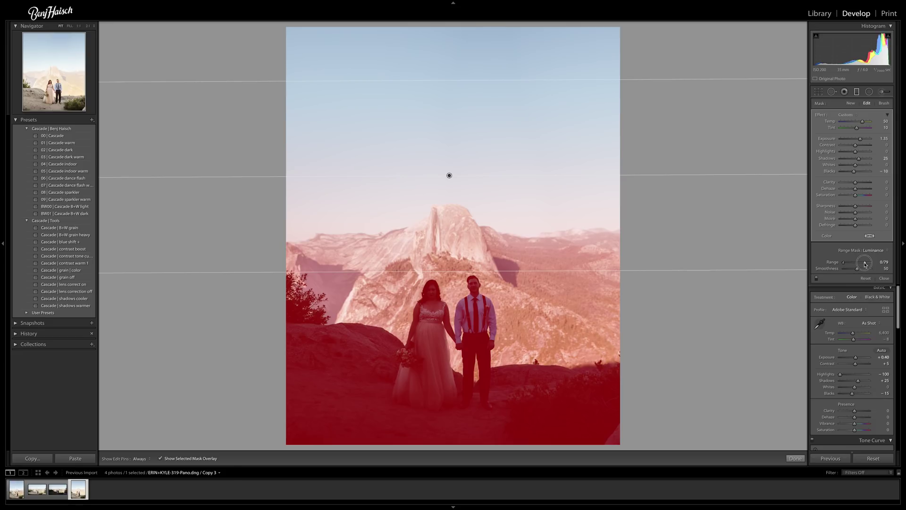
drag(864, 265, 857, 265)
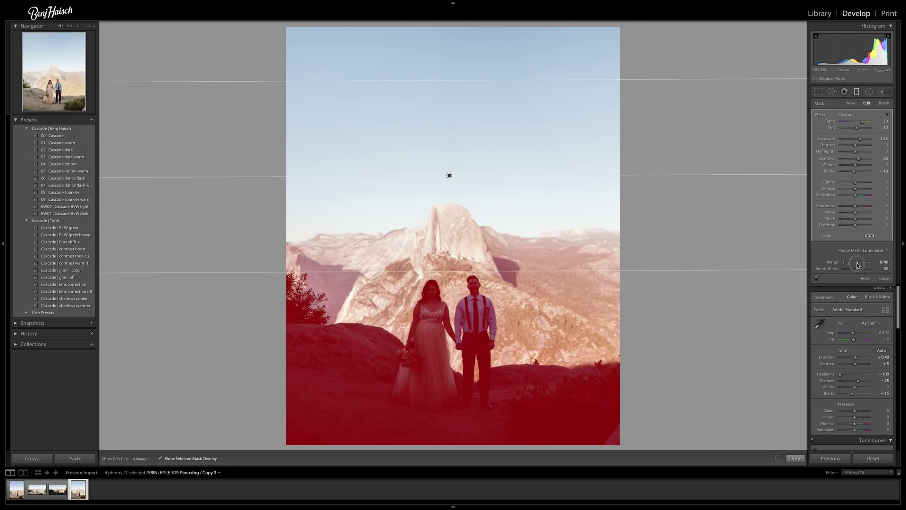
drag(857, 265, 853, 265)
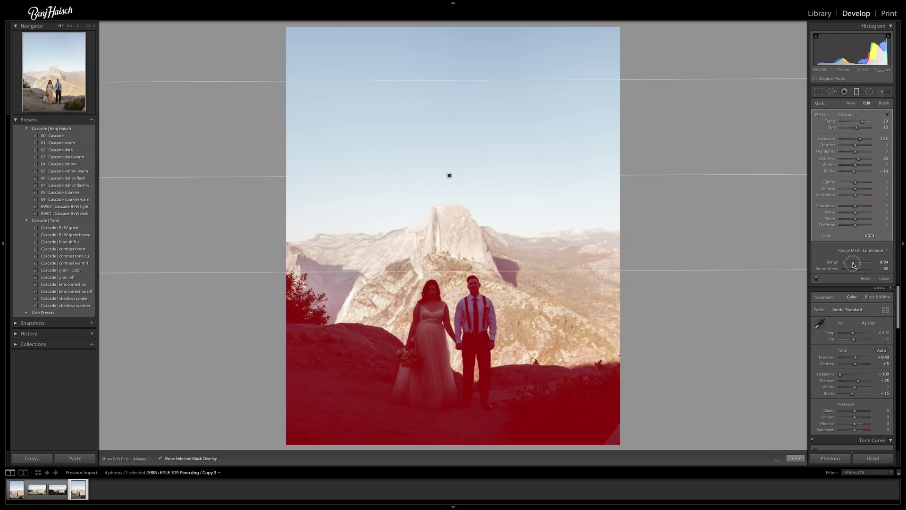
drag(853, 264, 854, 265)
Step: Zoom in on the couple, trim the luminance upper limit to about 55, and inspect the summit and sky
click(57, 87)
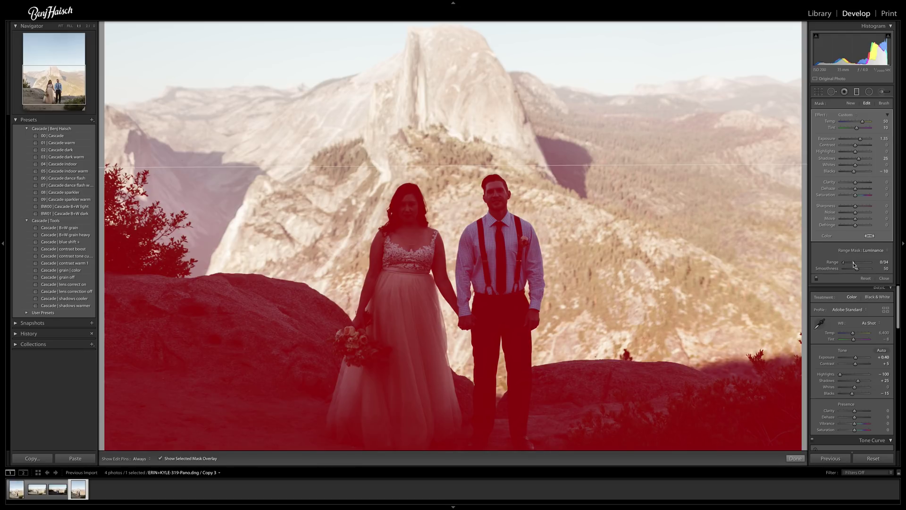
drag(853, 262, 859, 264)
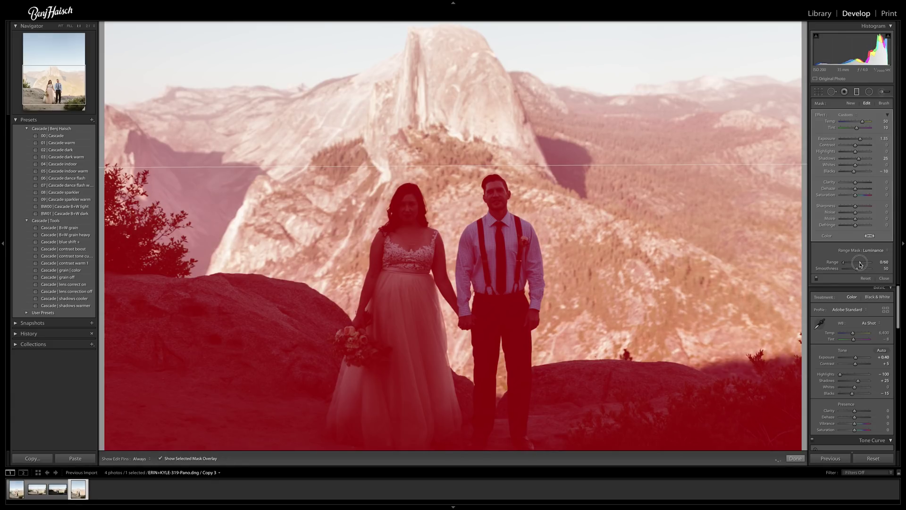
drag(859, 264, 859, 265)
click(58, 73)
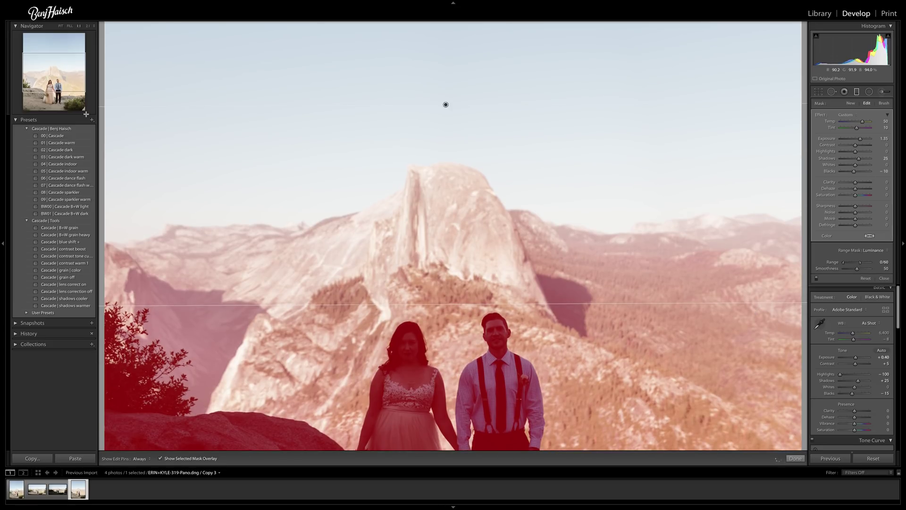
scroll(445, 101, down, 5)
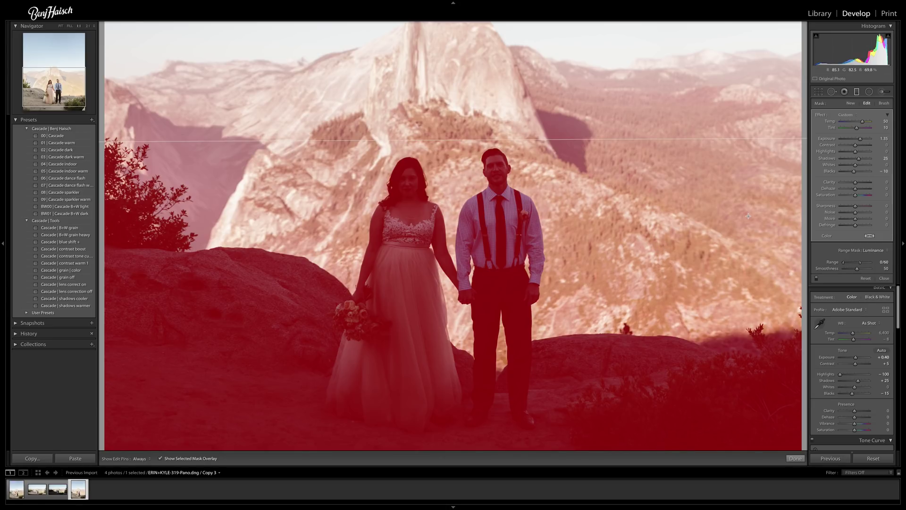
Step: Finish the graduated filter, fit the photo in view and hide the mask overlay
key(m)
key(z)
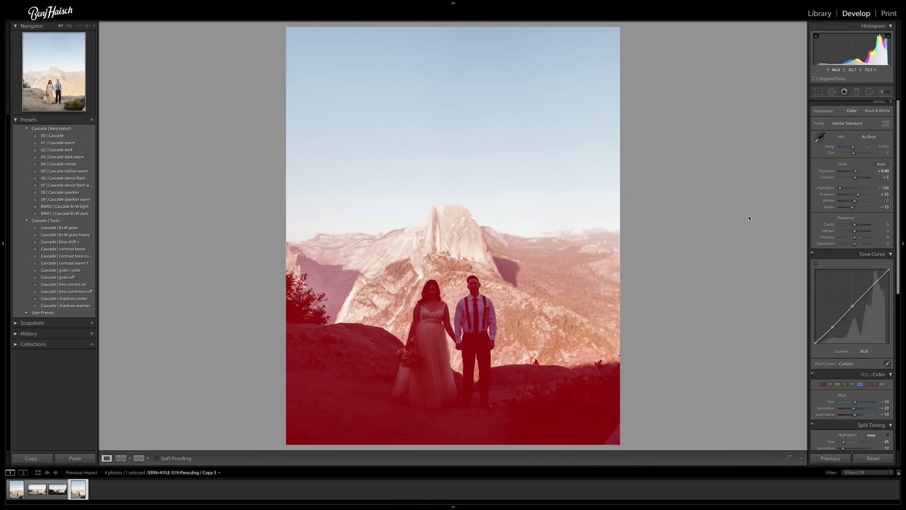
key(o)
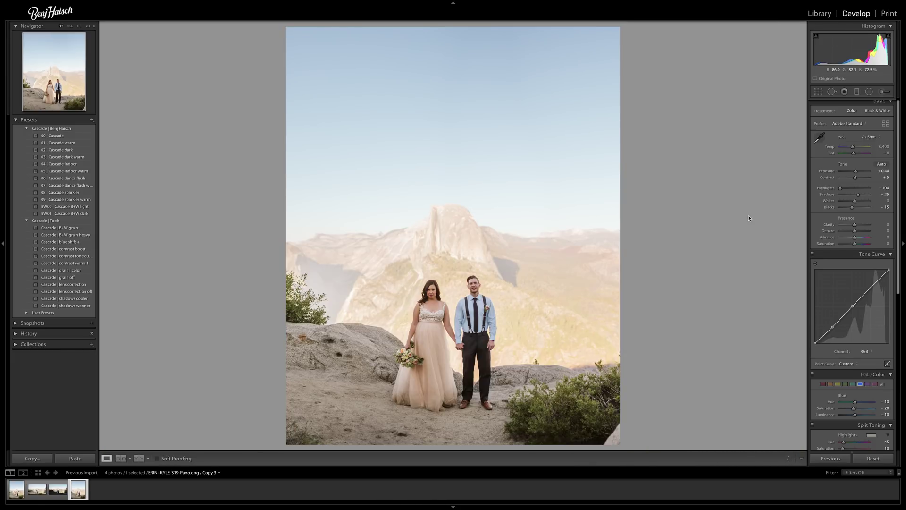
Step: Compare earlier History steps from before and after the filter, ending on the latest step
click(24, 333)
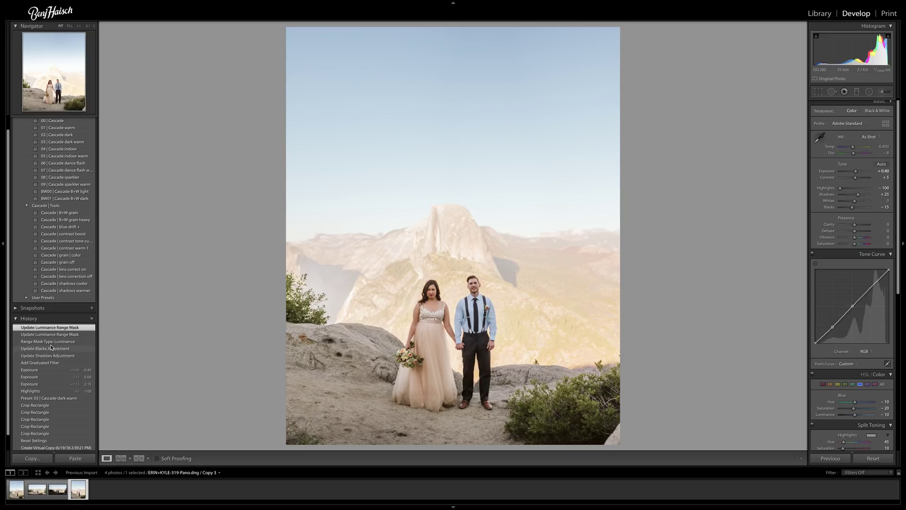
click(52, 342)
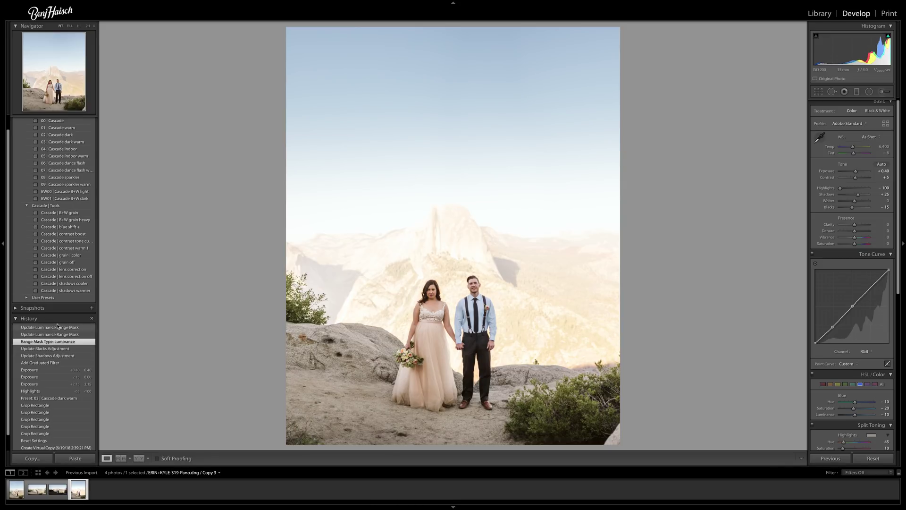
click(57, 328)
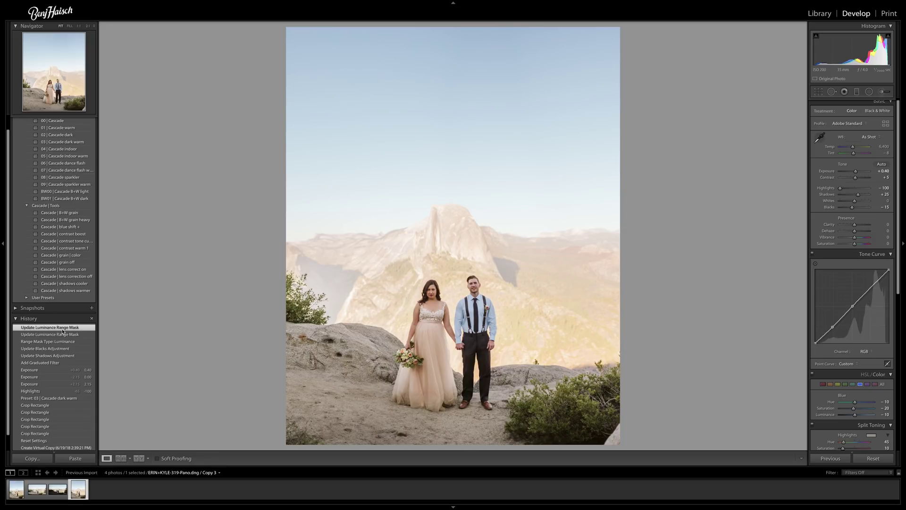
click(43, 371)
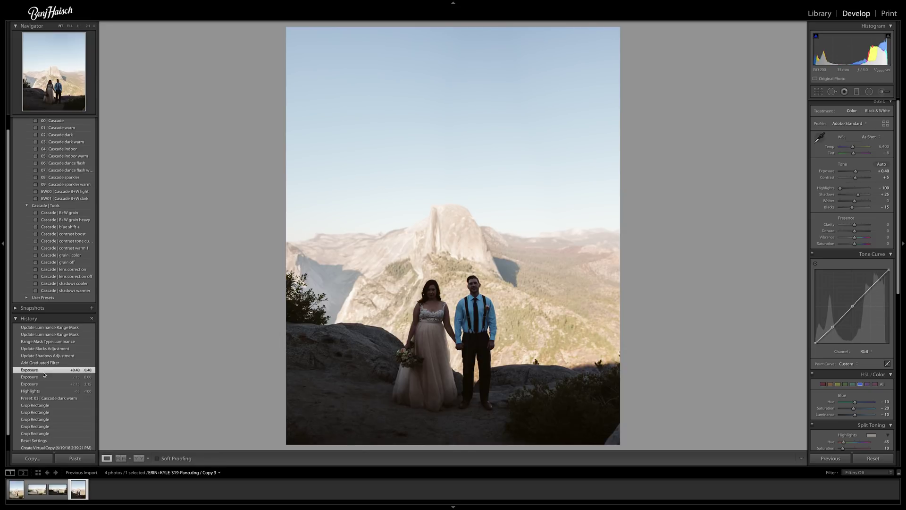
click(43, 363)
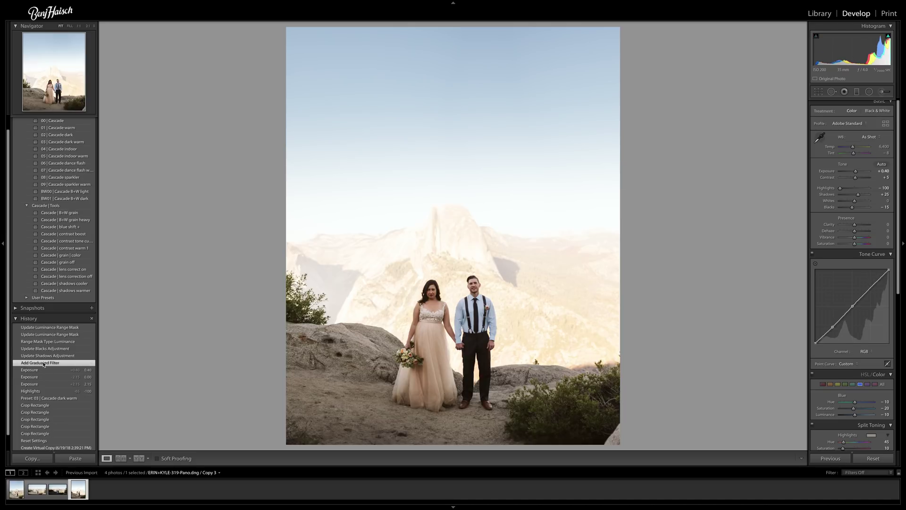
click(51, 329)
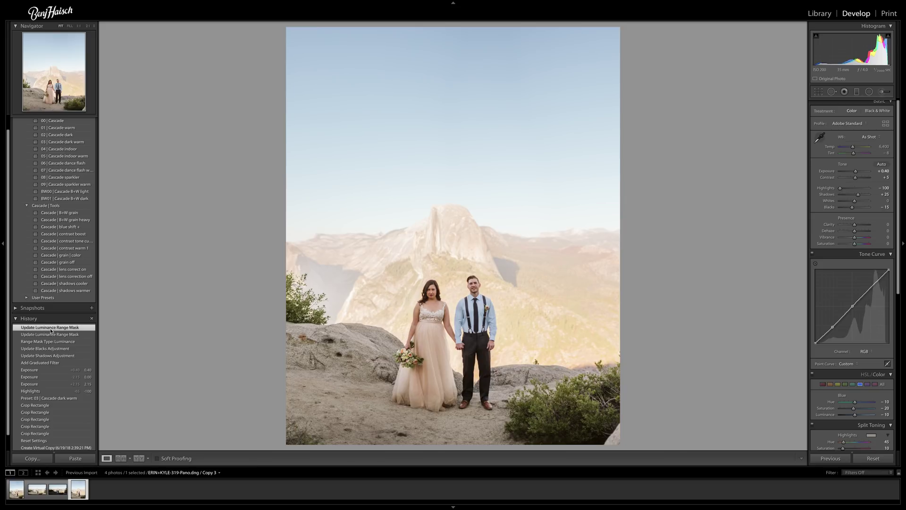
Step: Select the existing graduated filter, switch its brush to Erase, zoom to Fill and turn Auto Mask off
click(857, 92)
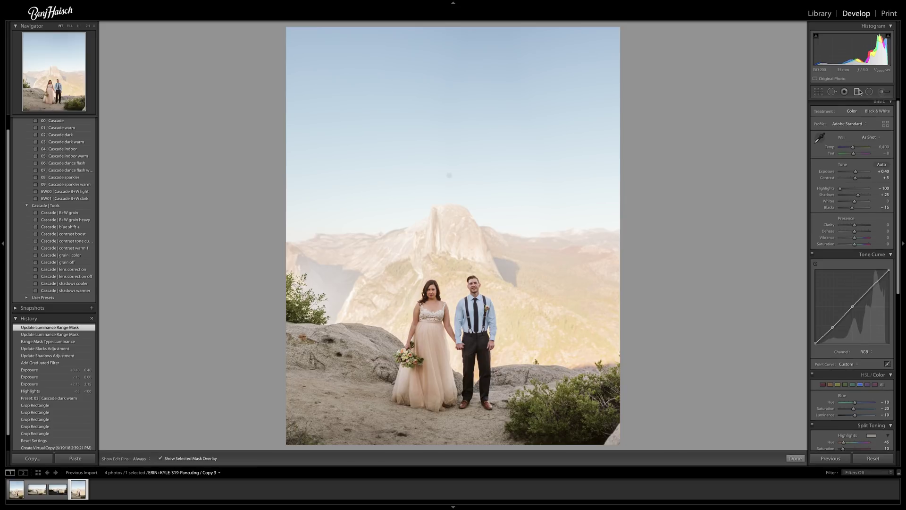
click(449, 175)
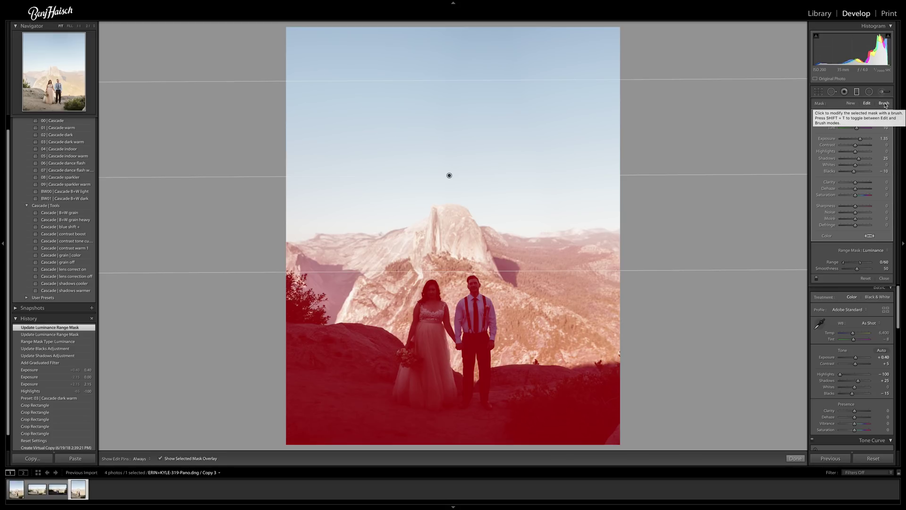
click(884, 103)
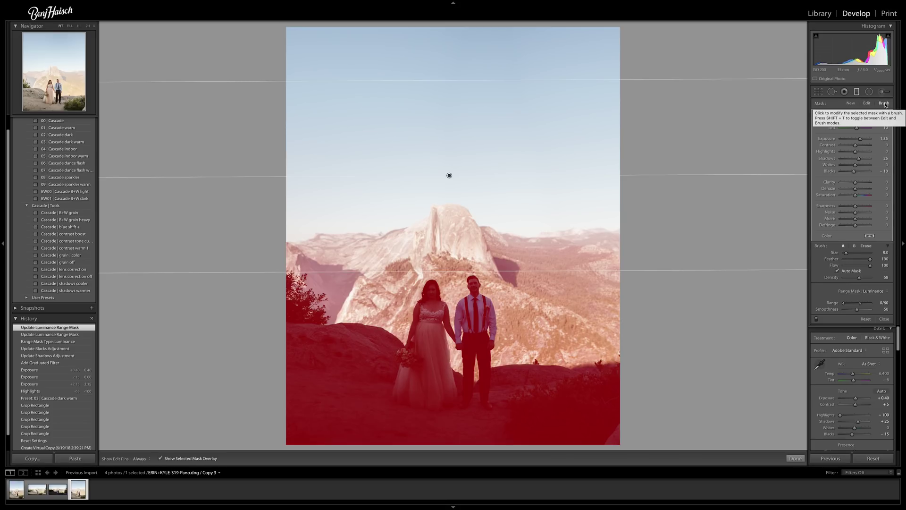
click(866, 246)
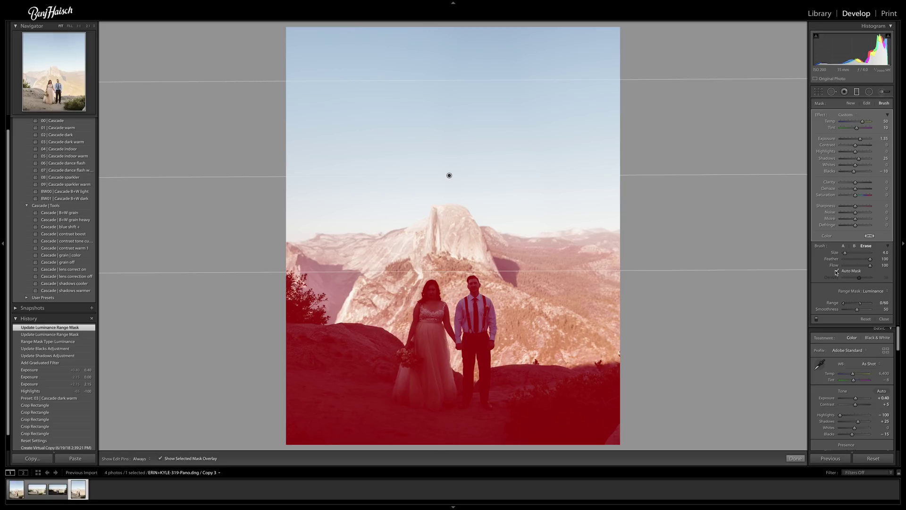
click(73, 27)
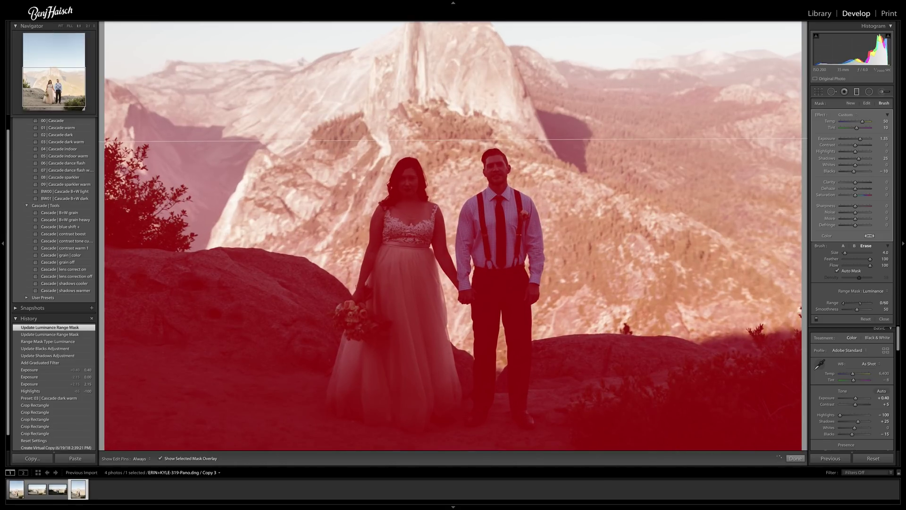
scroll(732, 143, up, 5)
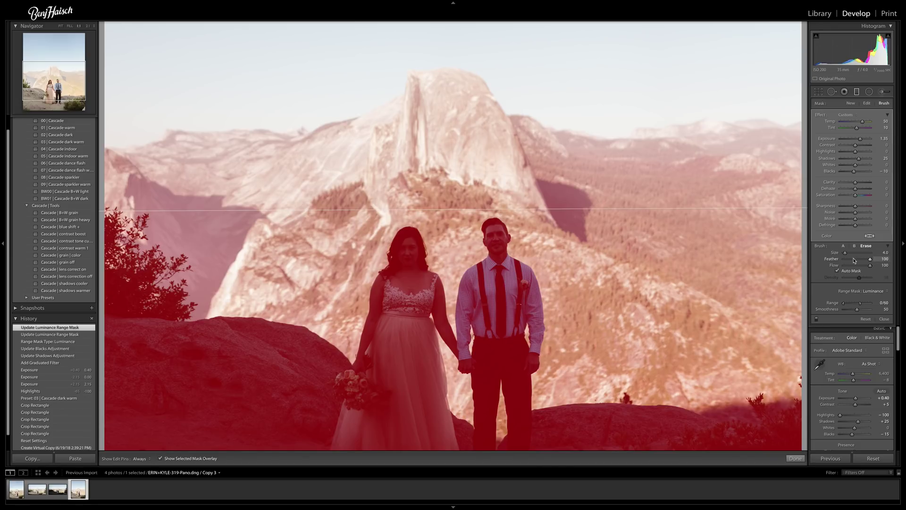
click(848, 272)
scroll(725, 145, up, 5)
Step: Erase the filter from the green valley, the ridge and cliff left of Half Dome, and the gorge
scroll(725, 144, up, 1)
key(h)
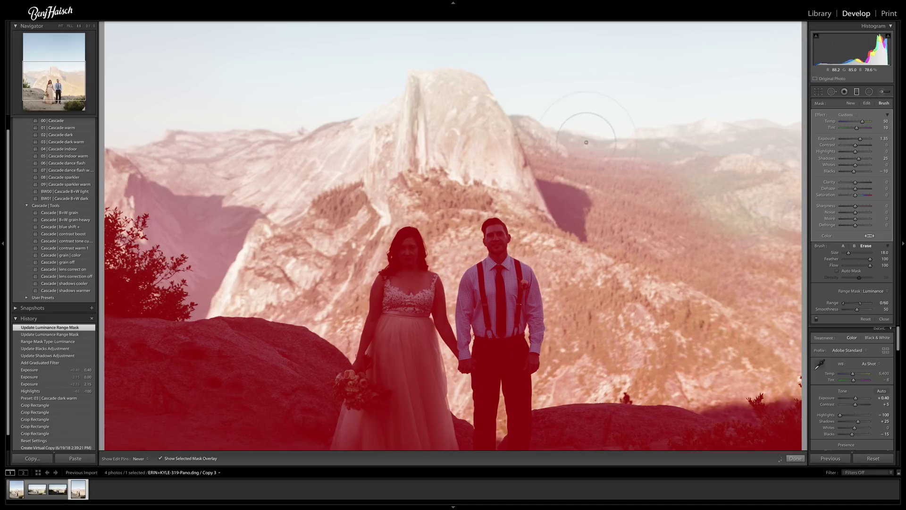
mouse_move(676, 212)
mouse_down()
mouse_move(593, 181)
mouse_move(698, 269)
mouse_move(740, 282)
mouse_move(799, 265)
mouse_move(777, 250)
mouse_move(752, 270)
mouse_move(772, 332)
mouse_move(710, 303)
mouse_up()
key(h)
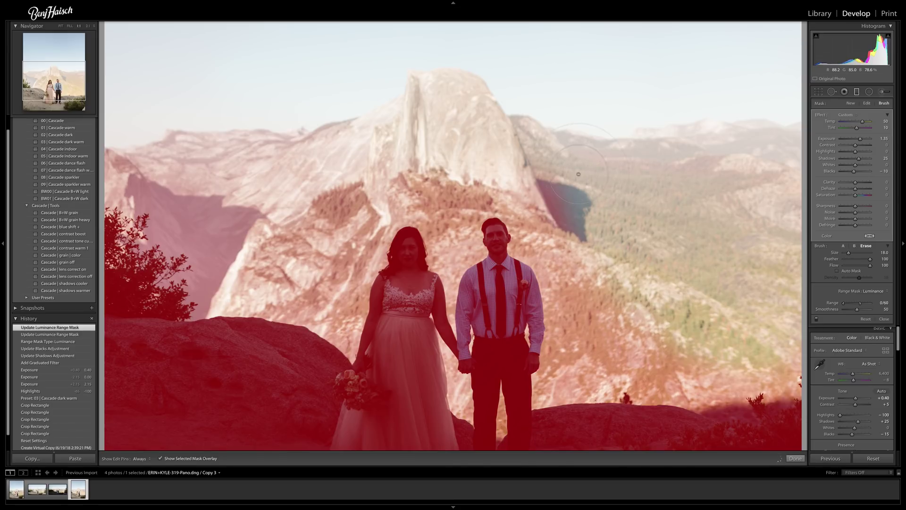
scroll(571, 208, down, 3)
key(h)
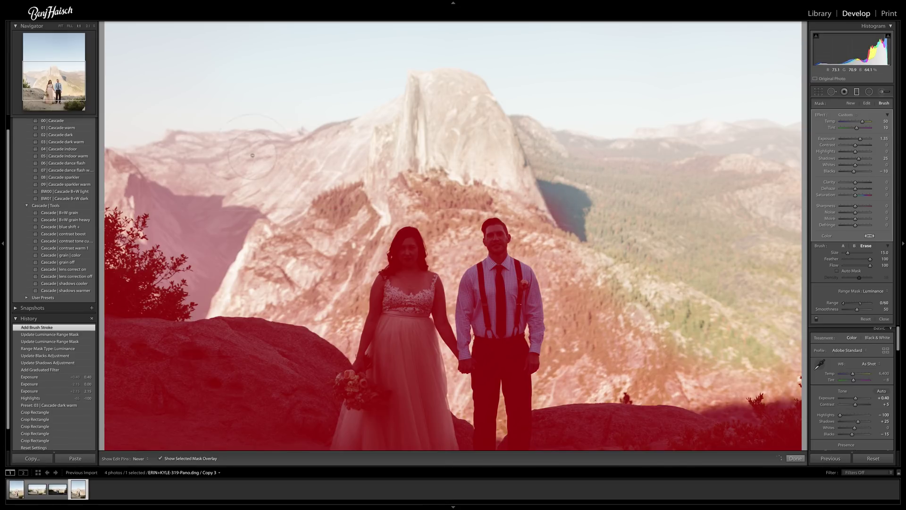
mouse_move(326, 126)
mouse_down()
mouse_move(283, 146)
mouse_move(170, 125)
mouse_up()
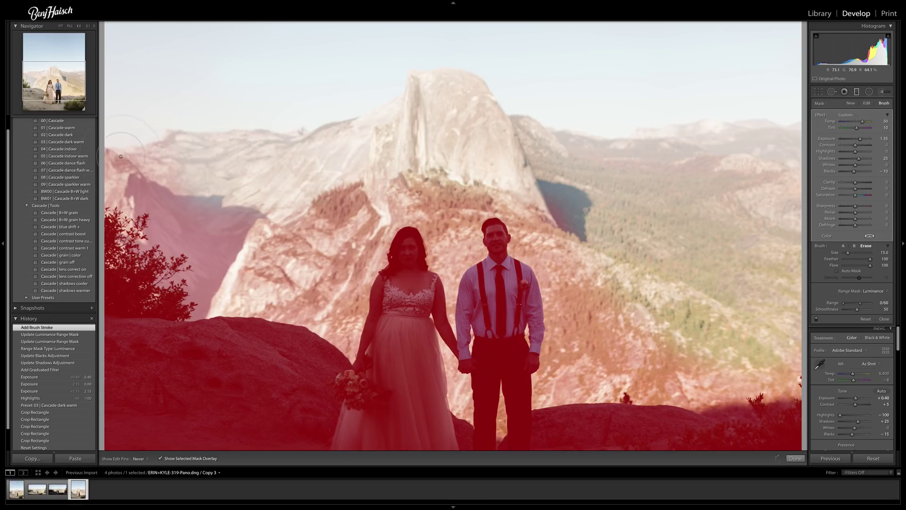
drag(131, 167, 140, 161)
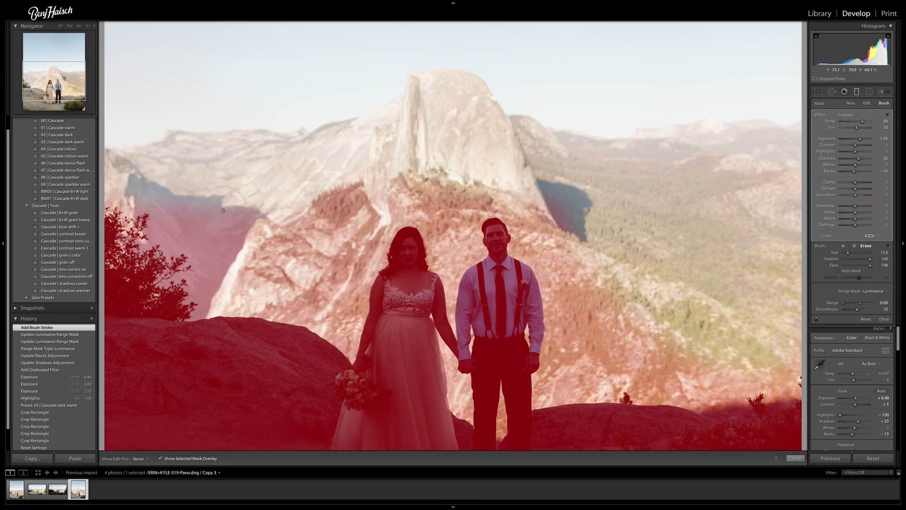
mouse_move(240, 195)
mouse_down()
mouse_move(245, 253)
mouse_move(302, 231)
mouse_move(283, 269)
mouse_move(344, 160)
mouse_move(372, 142)
mouse_move(389, 148)
mouse_move(363, 156)
mouse_up()
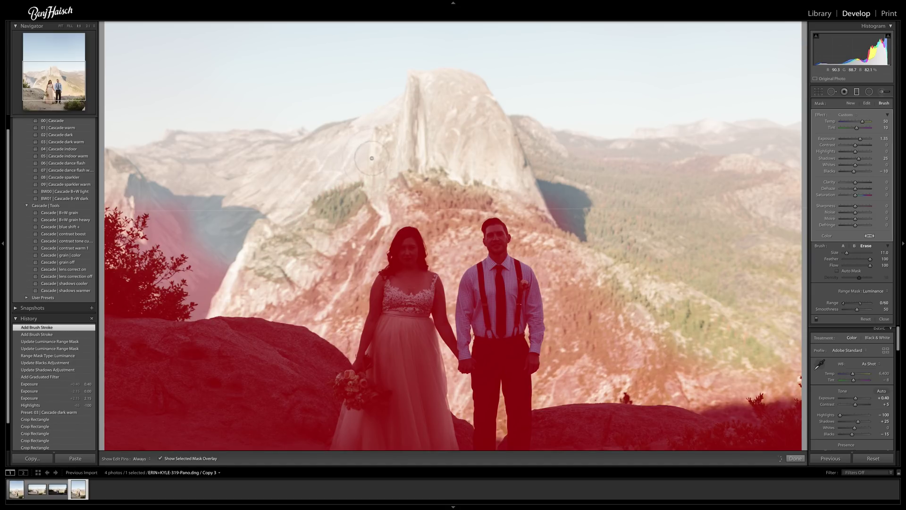
Step: Erase the filter from the ridge left of the bride, the shadowed slope and the cliff-base trees
scroll(336, 214, down, 2)
key(h)
scroll(362, 229, down, 2)
mouse_move(362, 229)
mouse_down()
mouse_move(363, 252)
mouse_move(349, 288)
mouse_move(323, 309)
mouse_move(330, 312)
mouse_move(273, 298)
mouse_move(329, 269)
mouse_move(320, 278)
mouse_move(304, 282)
mouse_move(322, 263)
mouse_up()
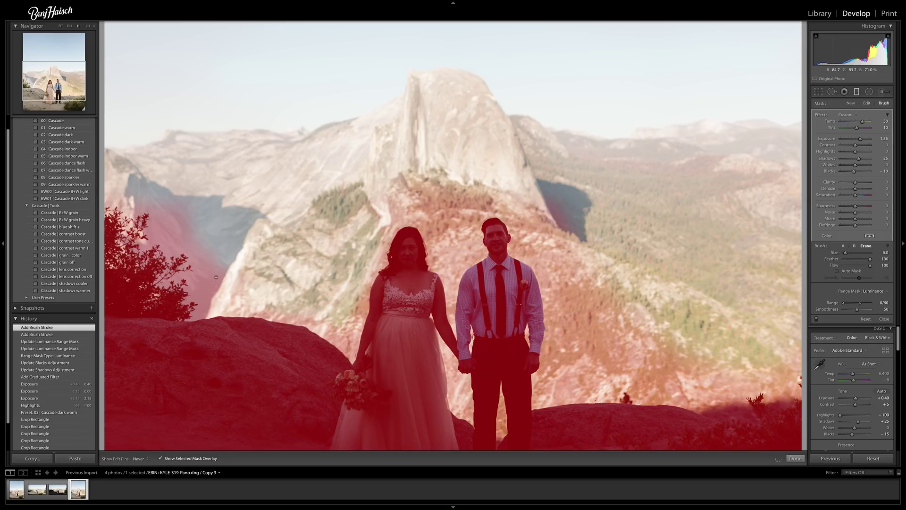
drag(215, 277, 209, 263)
drag(175, 208, 165, 196)
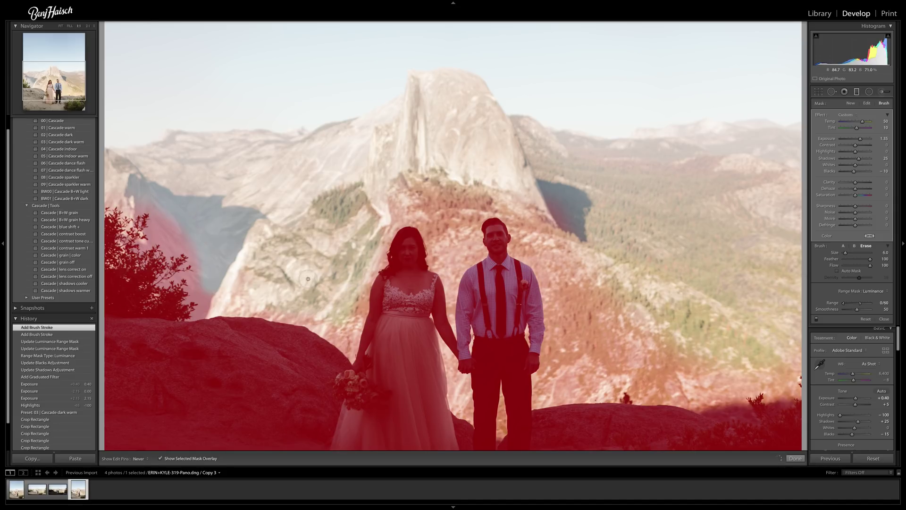
mouse_move(448, 199)
mouse_down()
mouse_move(394, 204)
mouse_move(523, 197)
mouse_move(481, 190)
mouse_move(505, 188)
mouse_move(548, 229)
mouse_move(583, 302)
mouse_move(567, 354)
mouse_move(639, 367)
mouse_move(706, 359)
mouse_move(607, 350)
mouse_move(641, 321)
mouse_up()
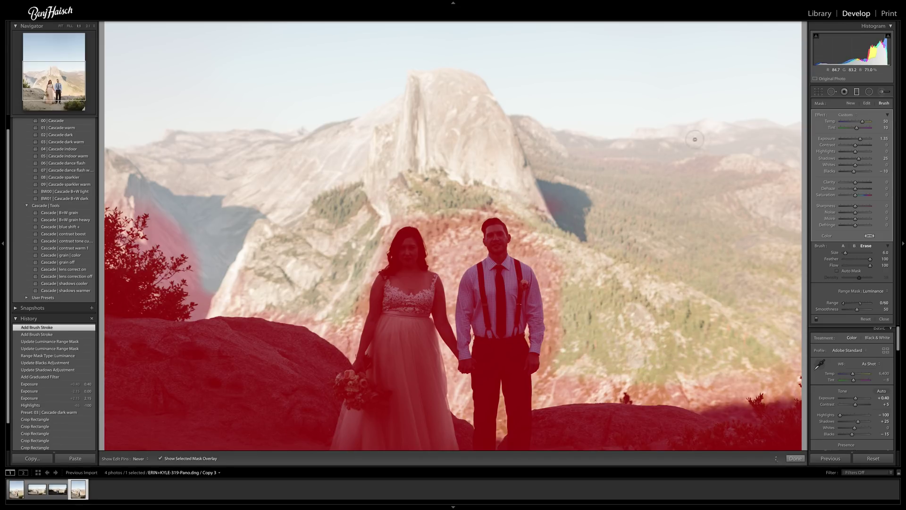
key(h)
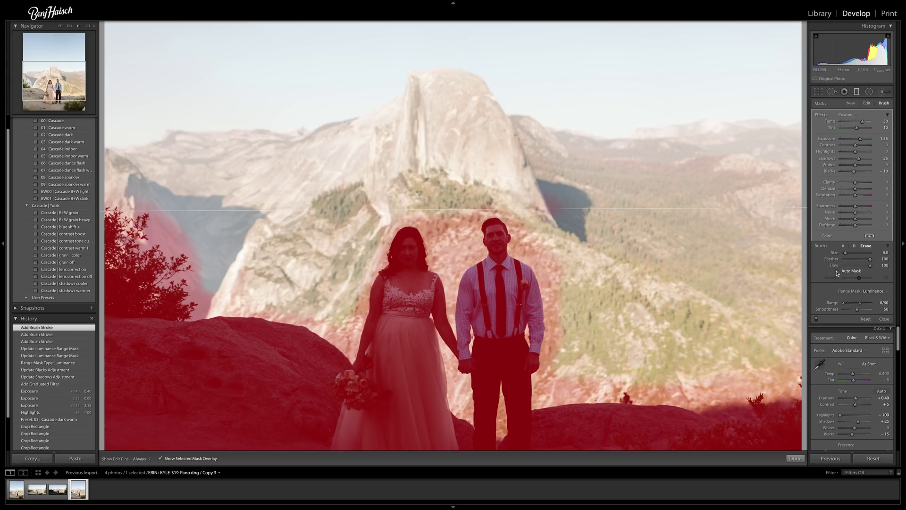
Step: With Auto Mask re-enabled at 2:1 zoom, erase the filter from the cliff edge beside the rock
click(836, 272)
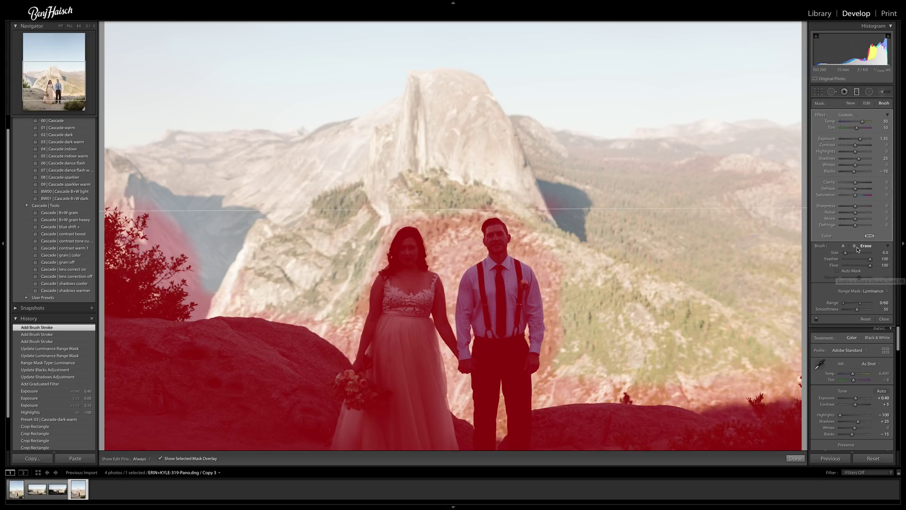
click(838, 272)
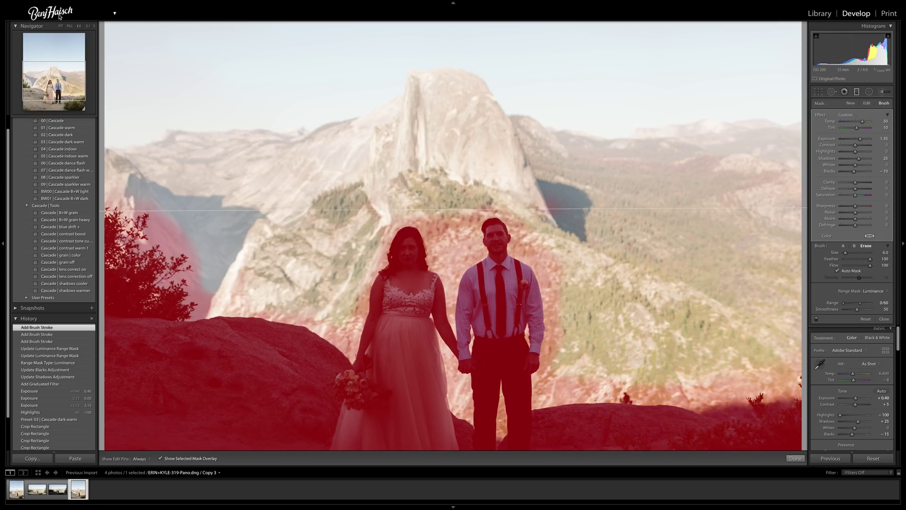
click(88, 26)
drag(57, 81, 41, 90)
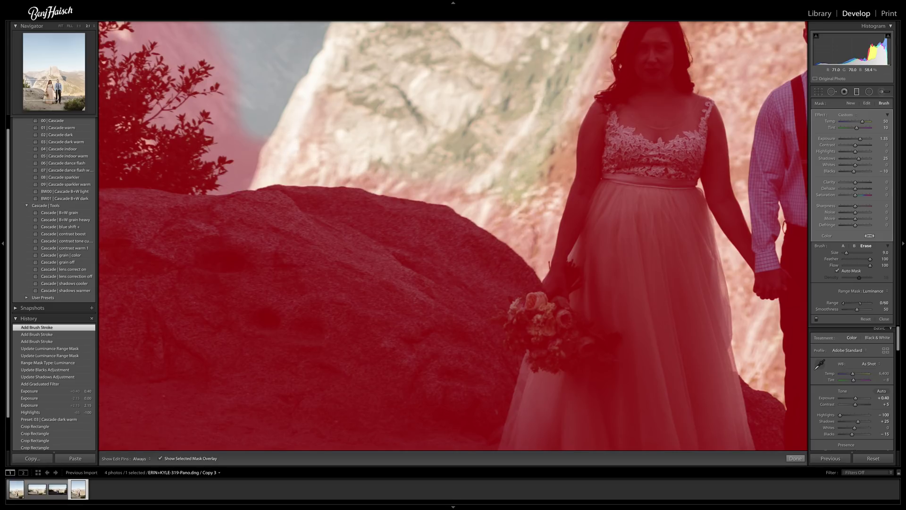
drag(561, 132, 557, 164)
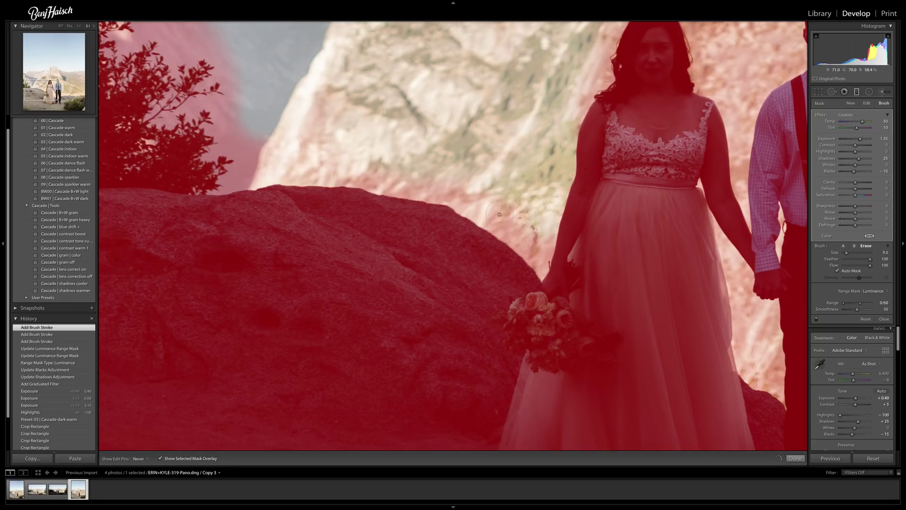
mouse_move(499, 215)
mouse_down()
mouse_move(380, 168)
mouse_move(273, 164)
mouse_move(226, 178)
mouse_move(266, 158)
mouse_move(268, 168)
mouse_move(255, 162)
mouse_move(259, 144)
mouse_move(248, 133)
mouse_move(231, 136)
mouse_move(247, 118)
mouse_move(231, 128)
mouse_up()
Step: Erase the filter from the shadowed valley around the left-hand tree, with edit pins hidden
click(40, 83)
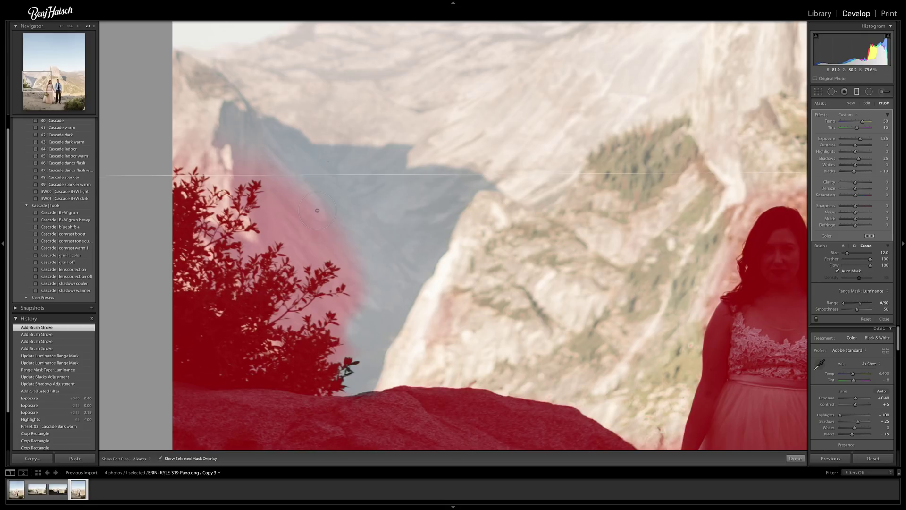
click(317, 211)
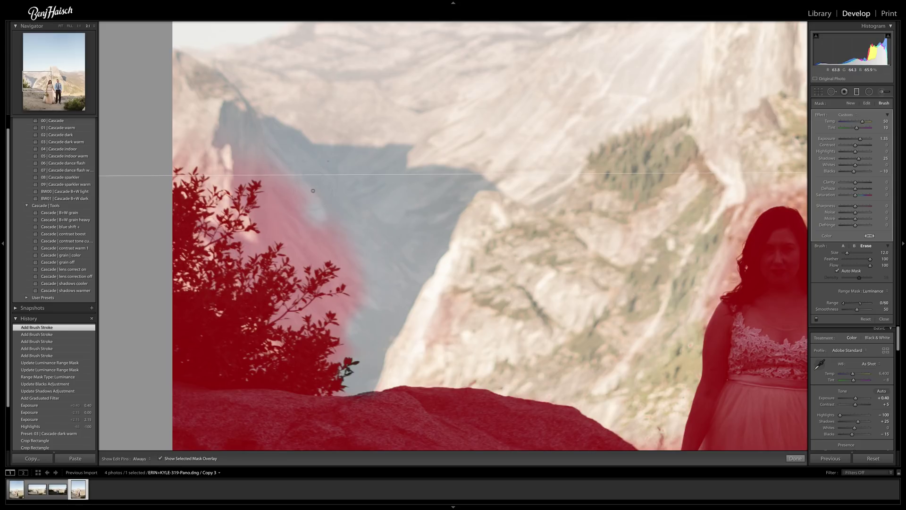
key(h)
mouse_move(268, 210)
mouse_down()
mouse_move(274, 165)
mouse_move(240, 163)
mouse_move(248, 166)
mouse_move(229, 147)
mouse_move(221, 150)
mouse_move(229, 158)
mouse_move(218, 157)
mouse_move(233, 158)
mouse_move(221, 159)
mouse_move(177, 150)
mouse_move(204, 150)
mouse_up()
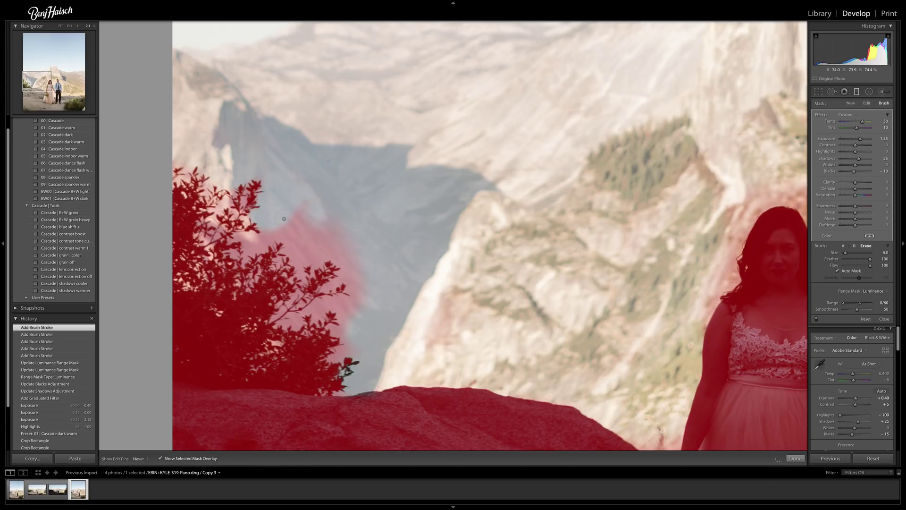
mouse_move(283, 224)
mouse_down()
mouse_move(298, 249)
mouse_move(308, 213)
mouse_move(360, 285)
mouse_move(316, 309)
mouse_move(349, 325)
mouse_move(338, 356)
mouse_move(343, 311)
mouse_move(276, 316)
mouse_move(302, 258)
mouse_move(340, 249)
mouse_move(331, 285)
mouse_move(257, 246)
mouse_up()
Step: Erase the filter beside the man's head and along his side, undoing one bad stroke
key(h)
scroll(428, 316, up, 6)
key(ctrl+minus)
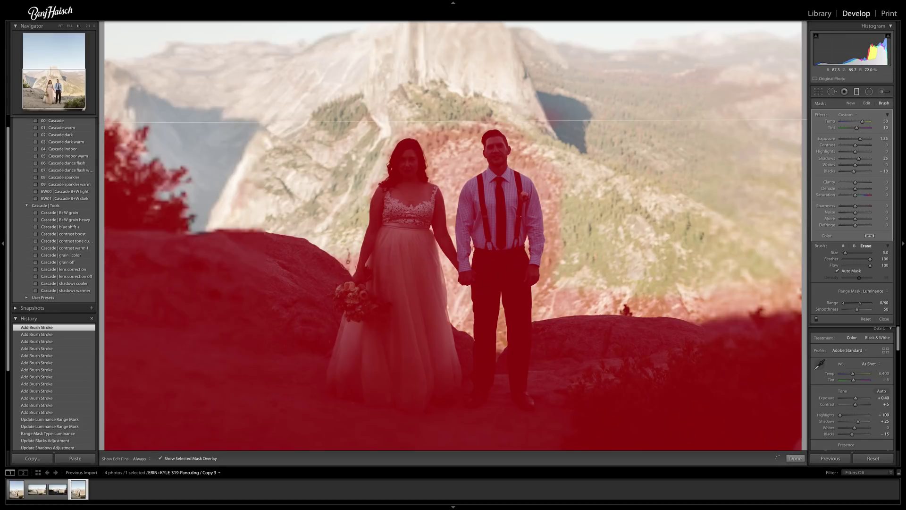
scroll(383, 125, down, 4)
mouse_move(383, 125)
mouse_down()
mouse_move(420, 134)
mouse_move(434, 153)
mouse_move(442, 146)
mouse_move(479, 164)
mouse_move(533, 168)
mouse_move(561, 255)
mouse_move(566, 316)
mouse_up()
key(ctrl+z)
scroll(434, 153, up, 1)
key(h)
scroll(566, 317, up, 4)
drag(661, 293, 591, 282)
Step: Zoomed in closer, erase the filter between the couple, beside the bride's shoulder and along her hair
key(ctrl+equal)
key(h)
scroll(472, 274, down, 4)
drag(472, 273, 472, 392)
mouse_move(467, 203)
mouse_down()
mouse_move(452, 119)
mouse_move(452, 28)
mouse_up()
key(ctrl+minus)
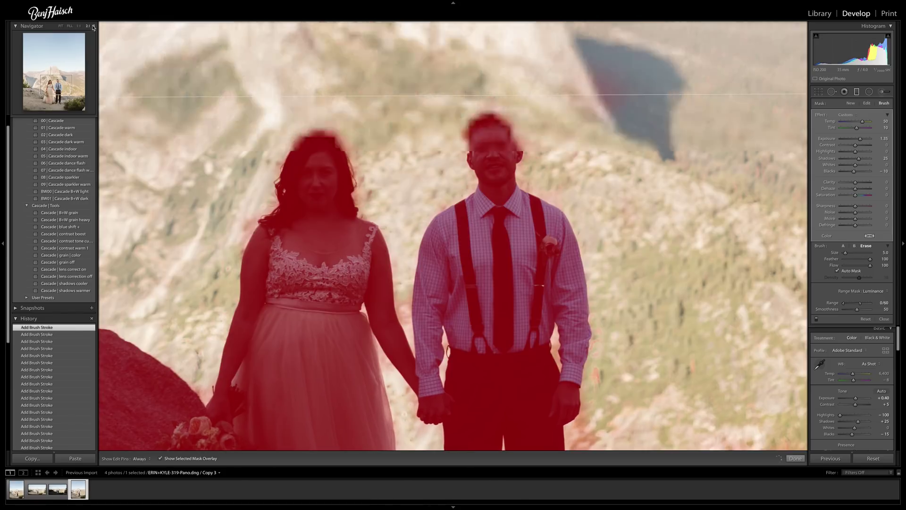
key(ctrl+equal)
key(ctrl+equal)
scroll(497, 202, up, 2)
drag(496, 201, 493, 262)
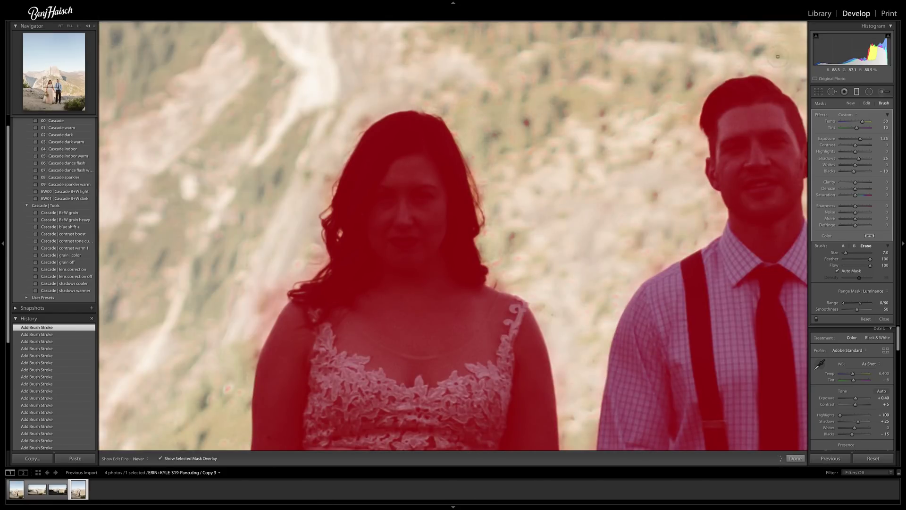
Step: Zoom back out to the whole couple, commit the graduated filter mask and exit local adjustments
key(ctrl+minus)
key(ctrl+minus)
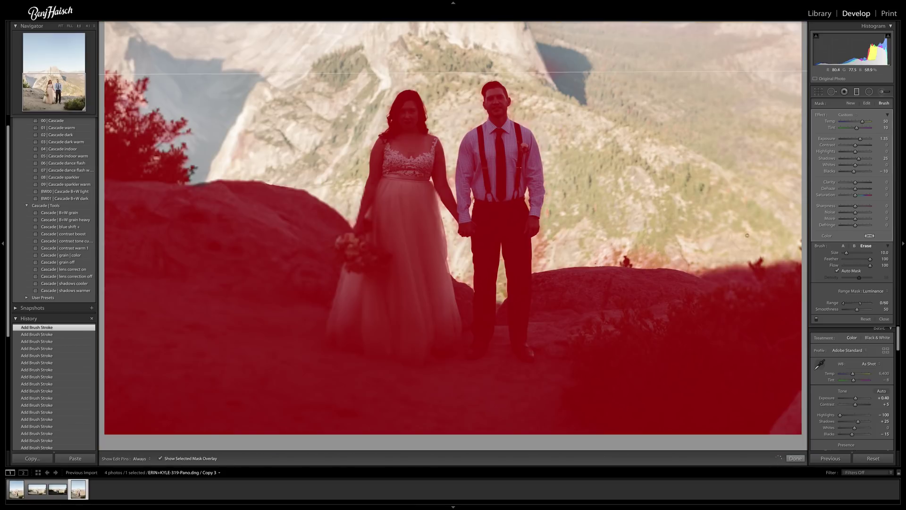
scroll(547, 212, down, 4)
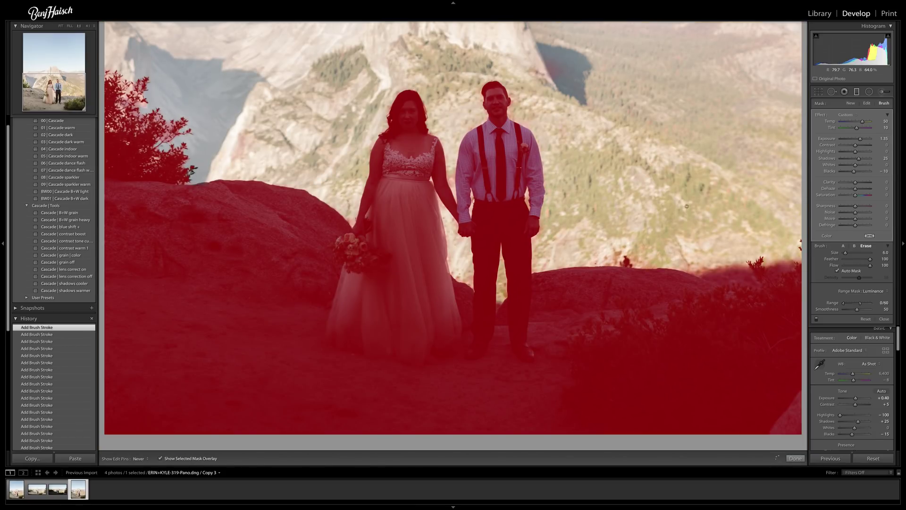
key(Return)
key(k)
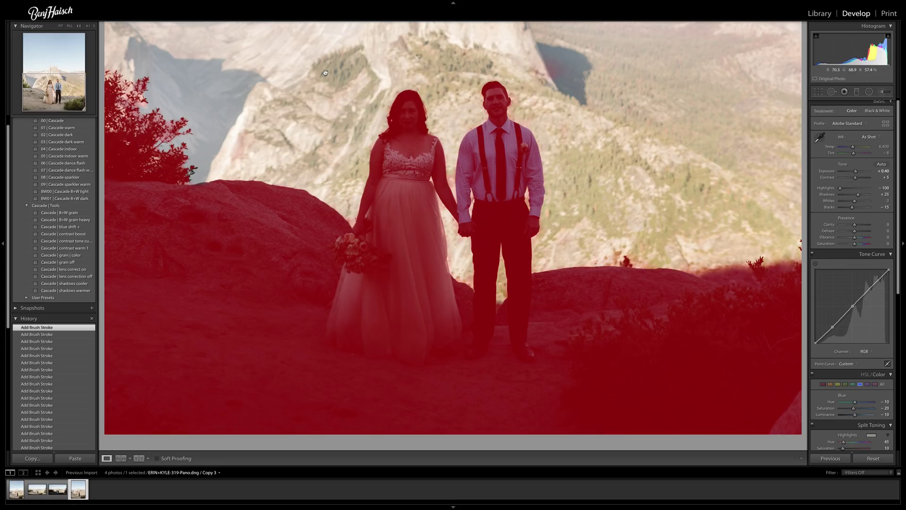
Step: Fit the whole photo, preview the 'Update Luminance Range Mask' history state, then return to the latest 'Add Brush Stroke'
click(325, 72)
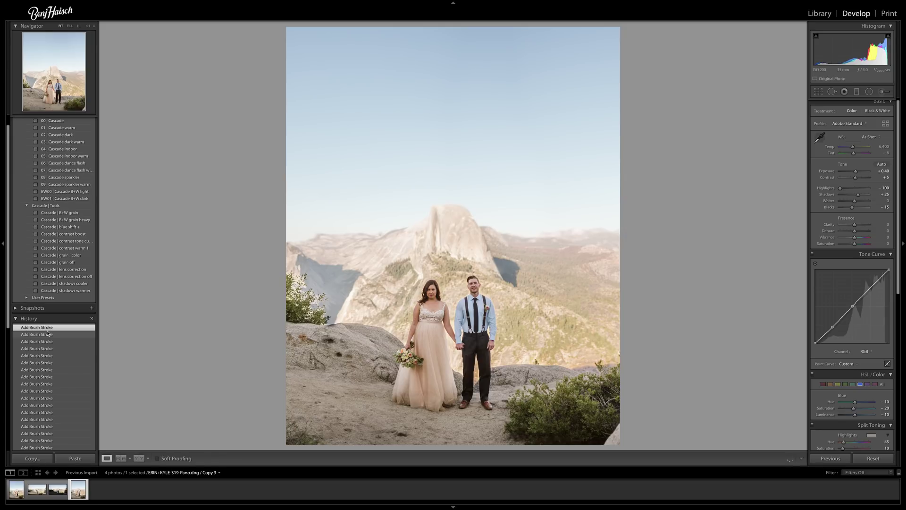
scroll(50, 359, down, 5)
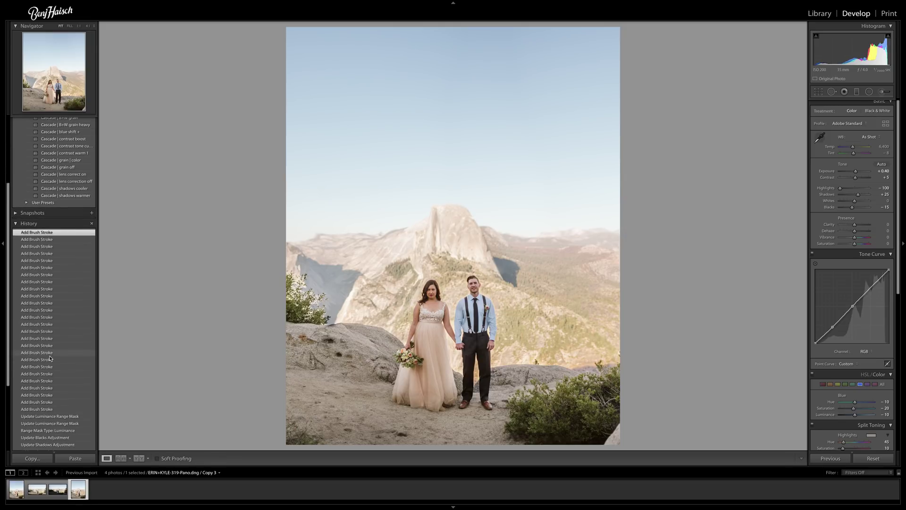
click(38, 405)
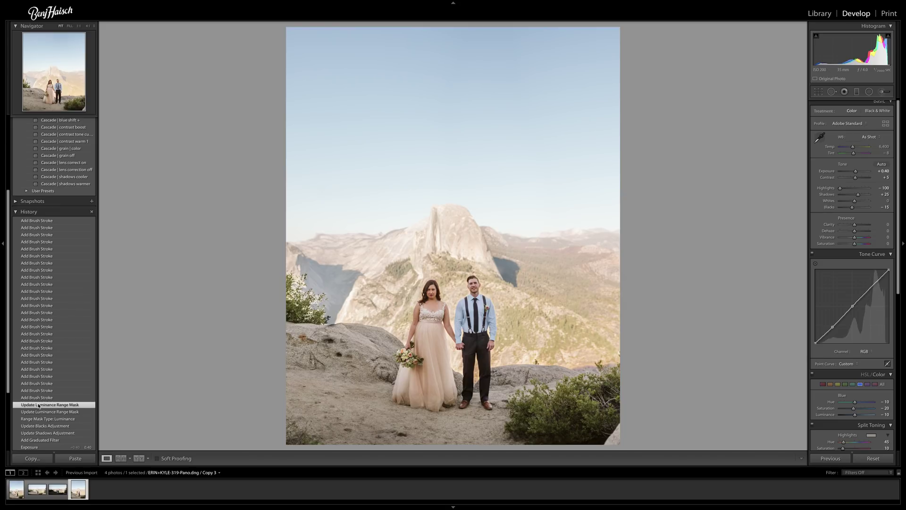
click(50, 221)
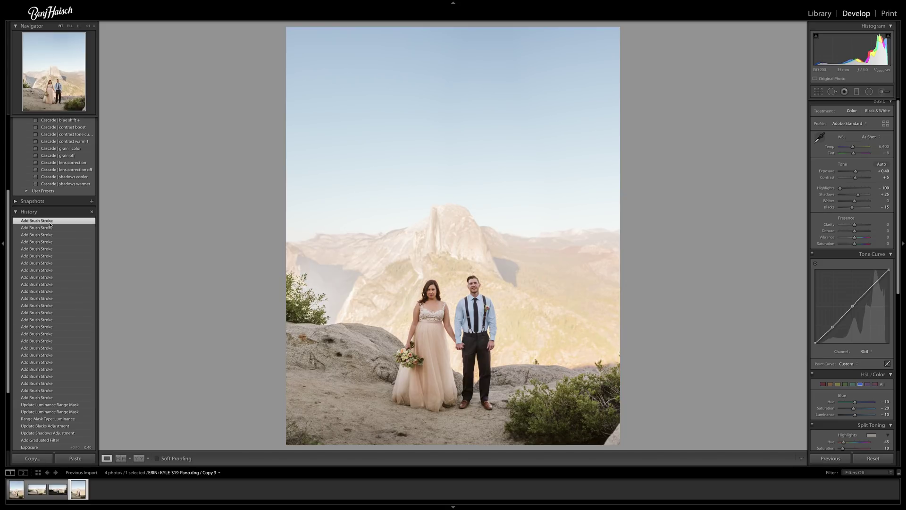